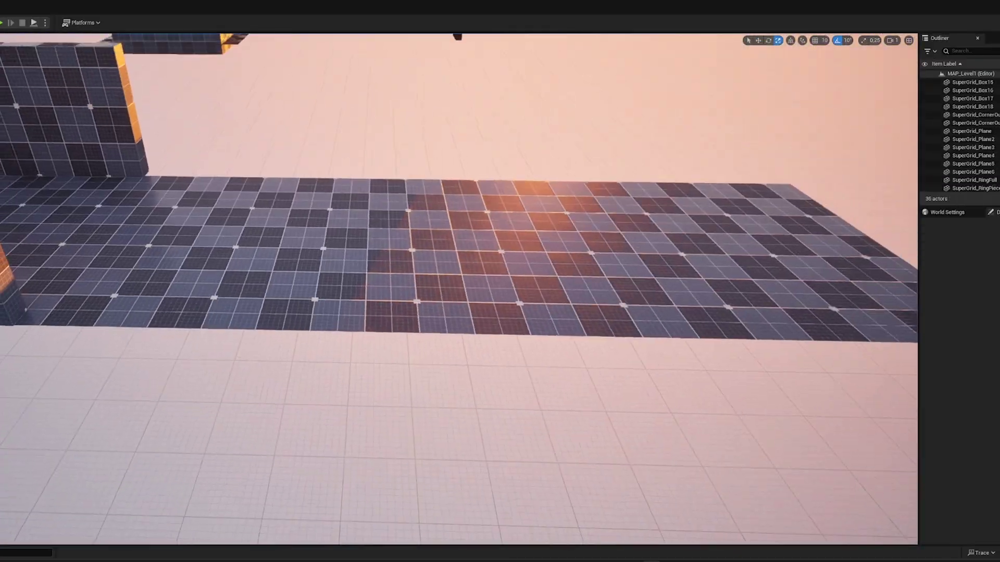
Step: Place a SuperGrid_RingFull mesh on the level floor beside the wall and frame it with the move tool active
key("ctrl+space")
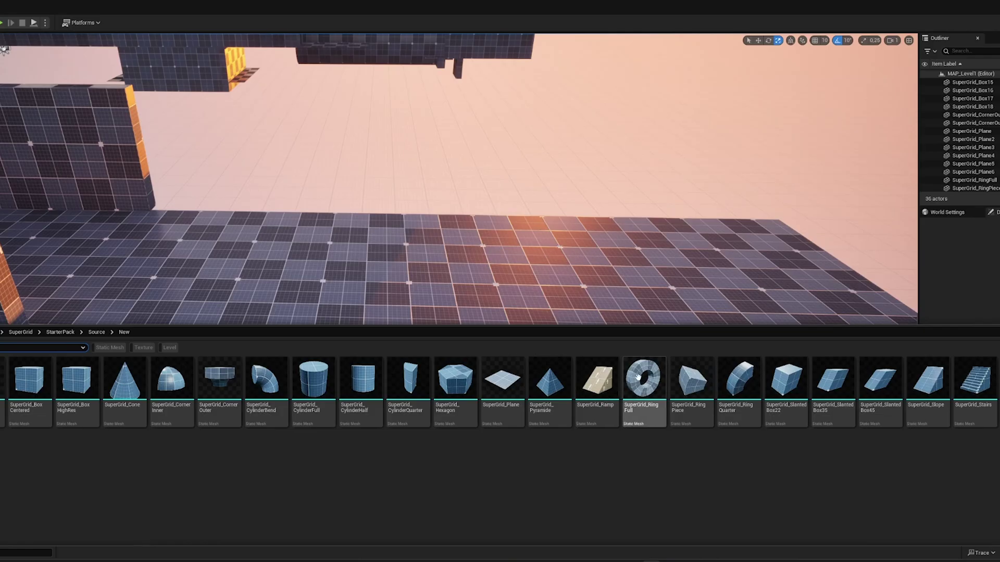
left_click_drag(638, 377, 212, 264)
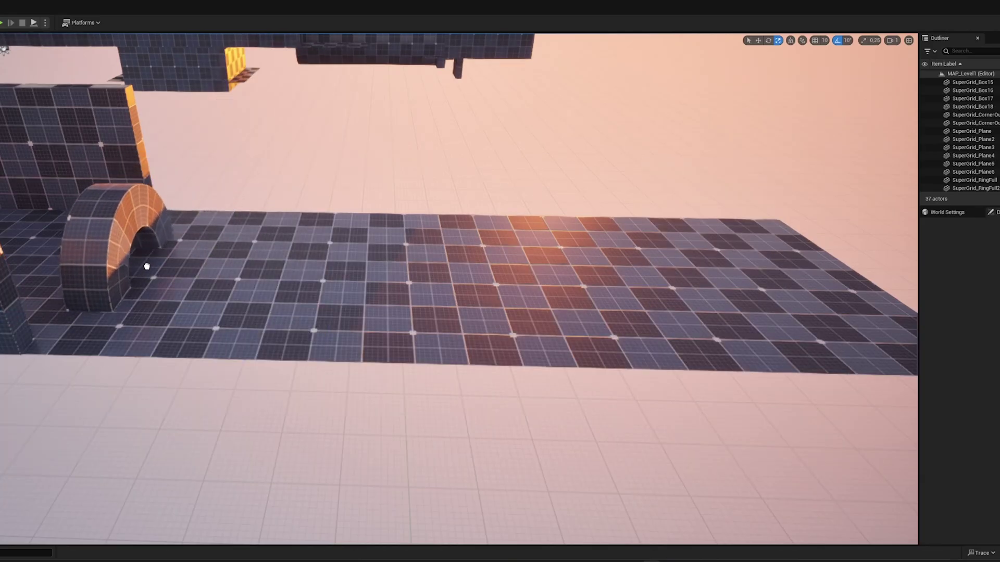
left_click(148, 264)
key("f")
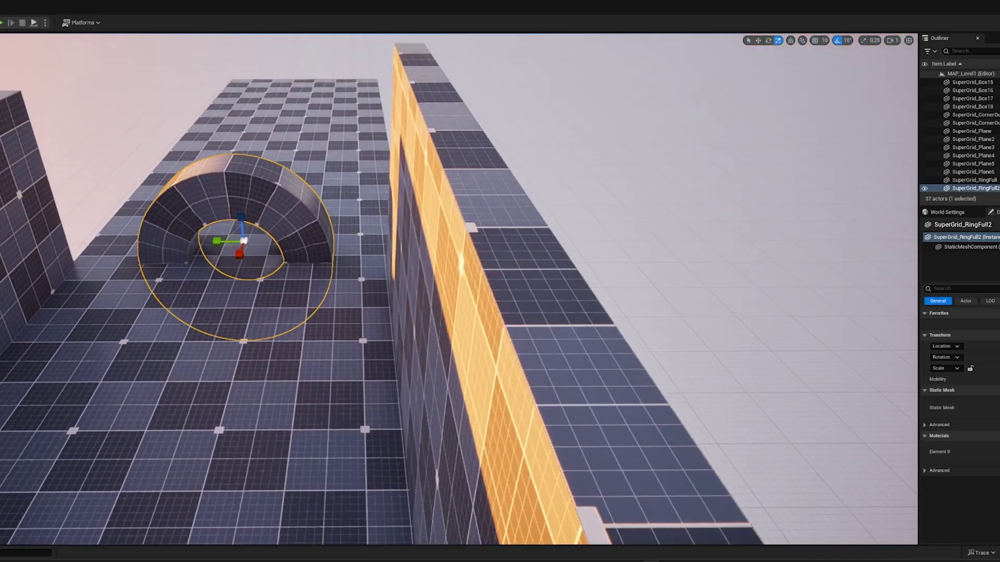
key("w")
mouse_move(415, 299)
left_mouse_down("alt")
mouse_move(451, 498)
mouse_move(416, 299)
left_mouse_up("alt")
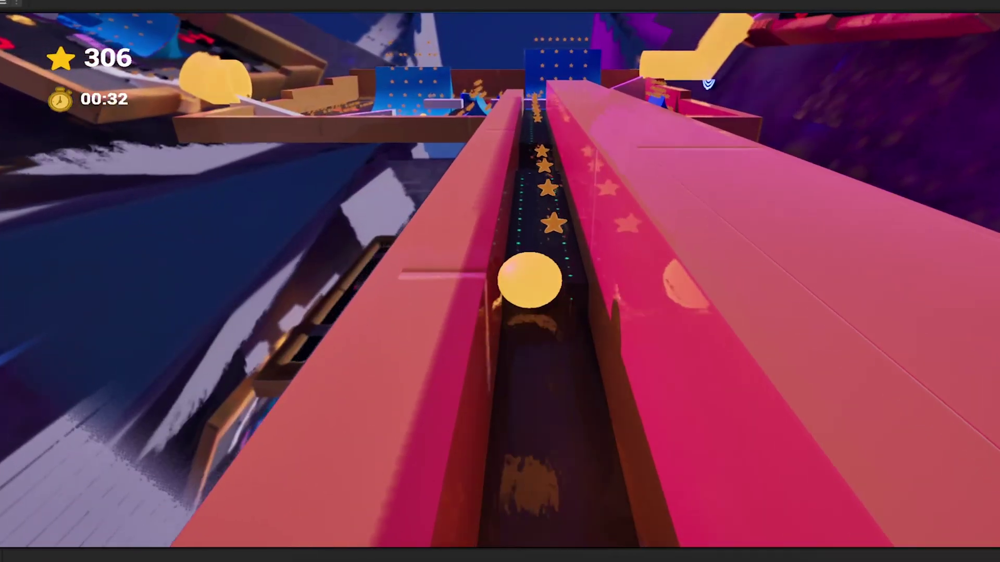
key("e")
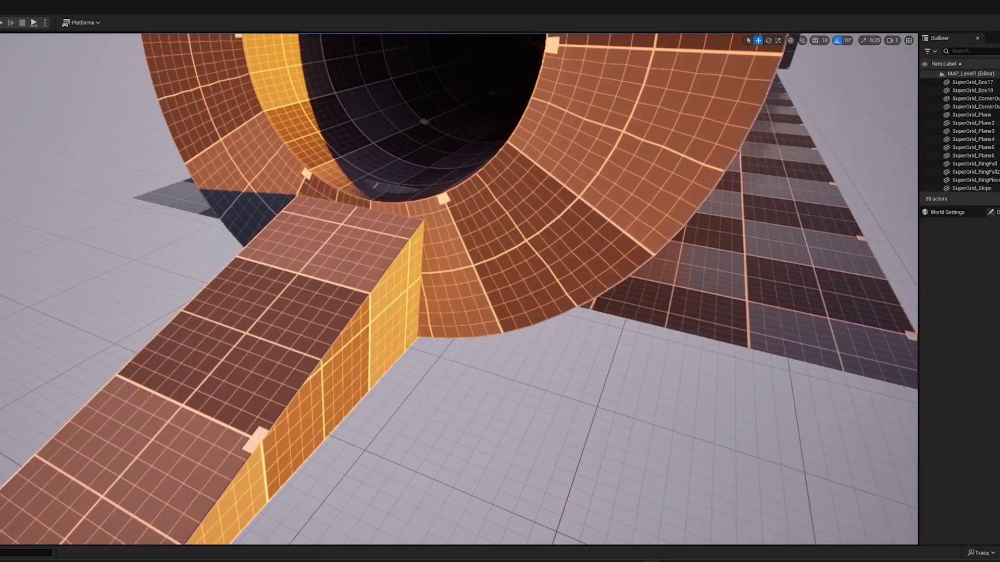
key("e")
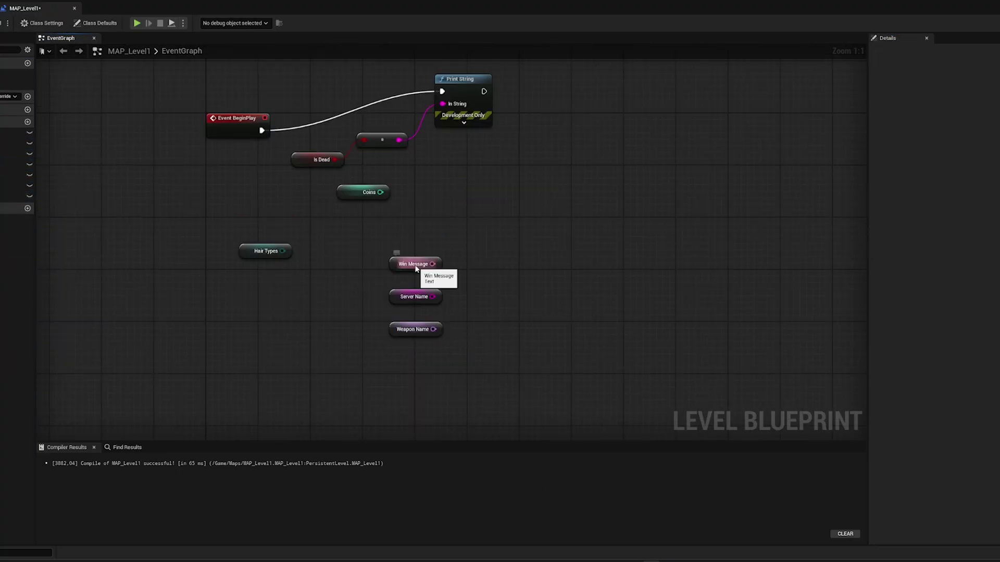
right_click_drag(525, 283, 379, 312)
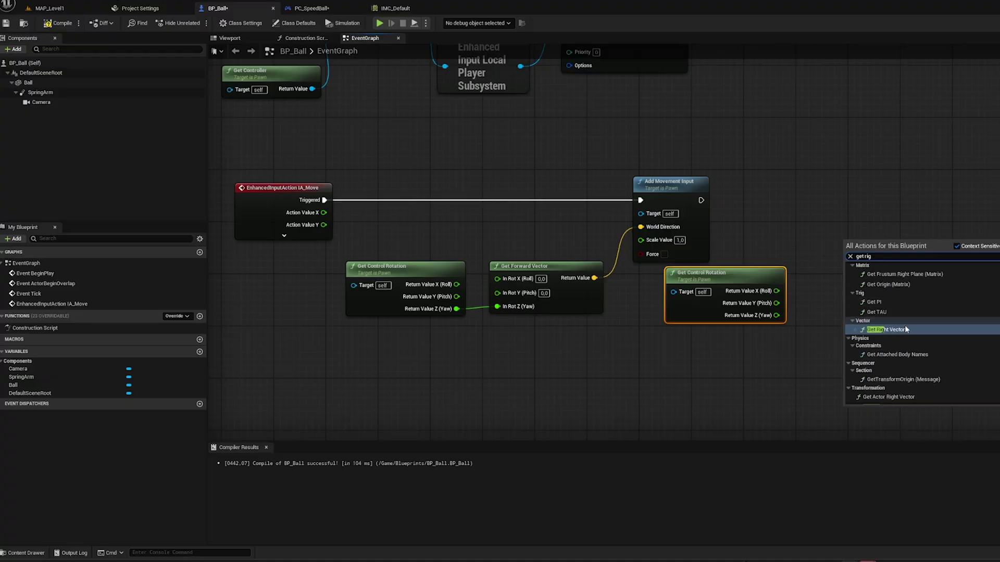
Step: Add a Get Right Vector node to the control rotation and feed its return value into a second Add Movement Input
left_click(905, 325)
left_click_drag(849, 281, 777, 316)
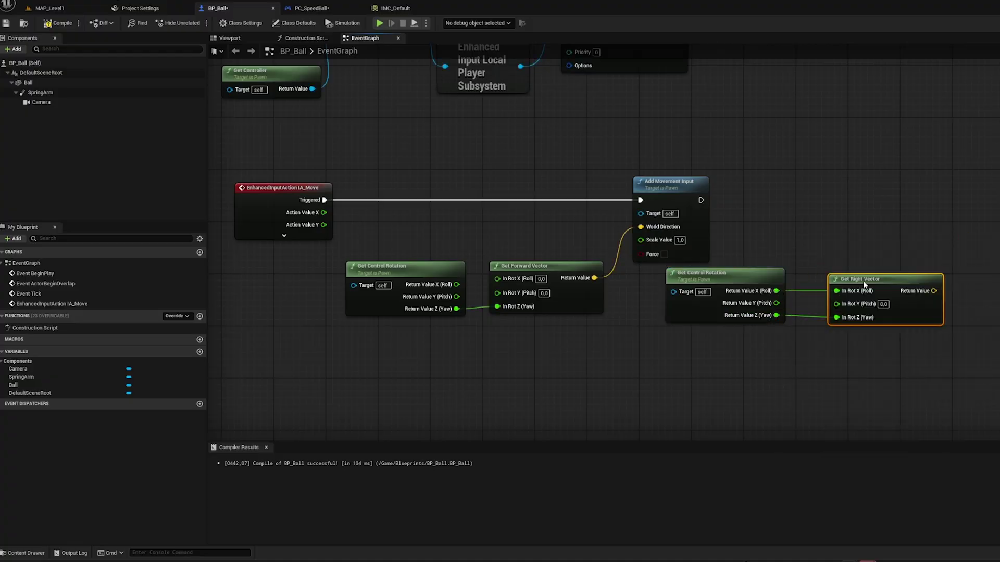
left_click(679, 186)
left_click_drag(934, 291, 961, 263)
left_click_drag(991, 234, 357, 227)
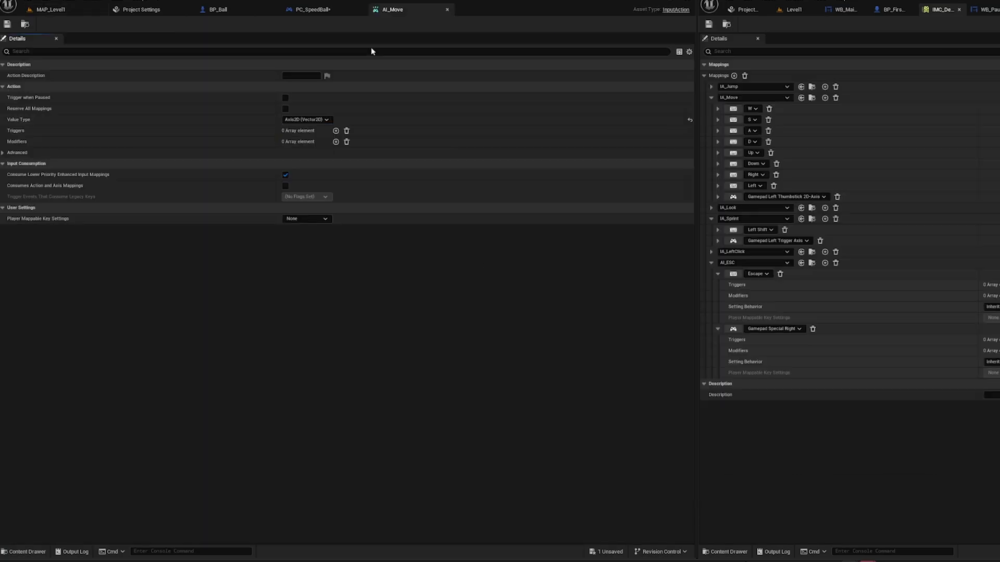
Step: Create a new input action in the Actions folder and add an action mapping to IMC_Default
right_click(202, 422)
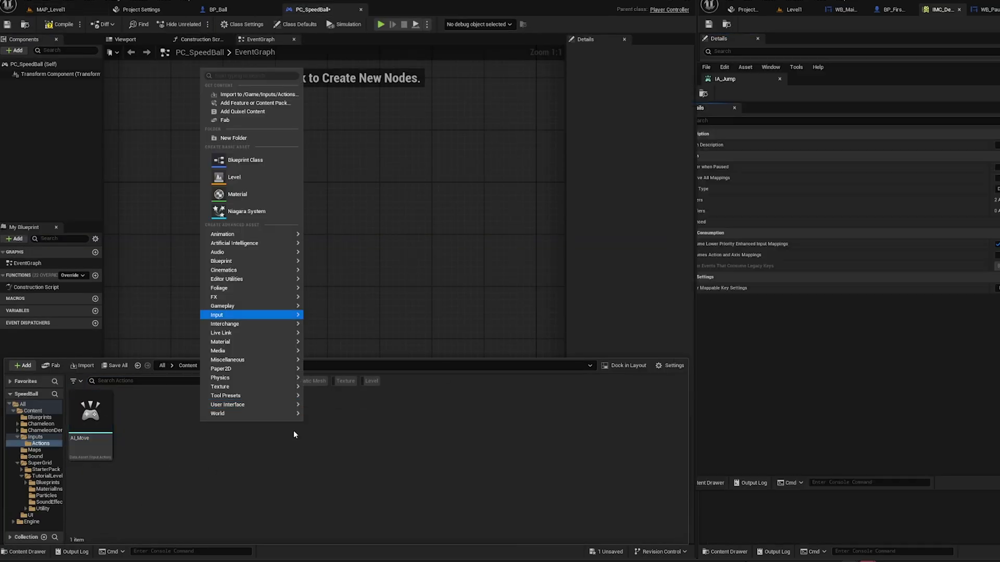
type("acti")
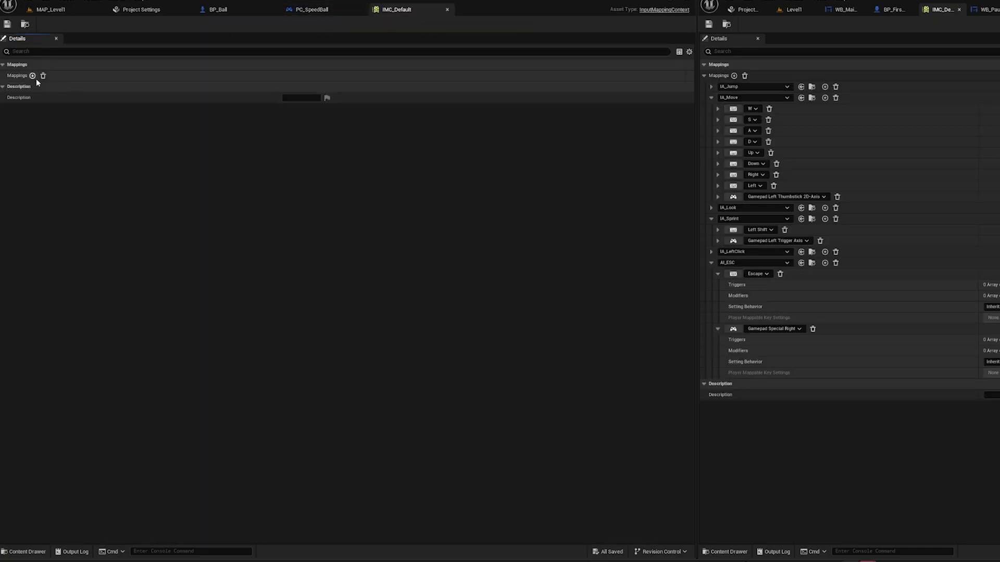
left_click(32, 76)
left_click(41, 86)
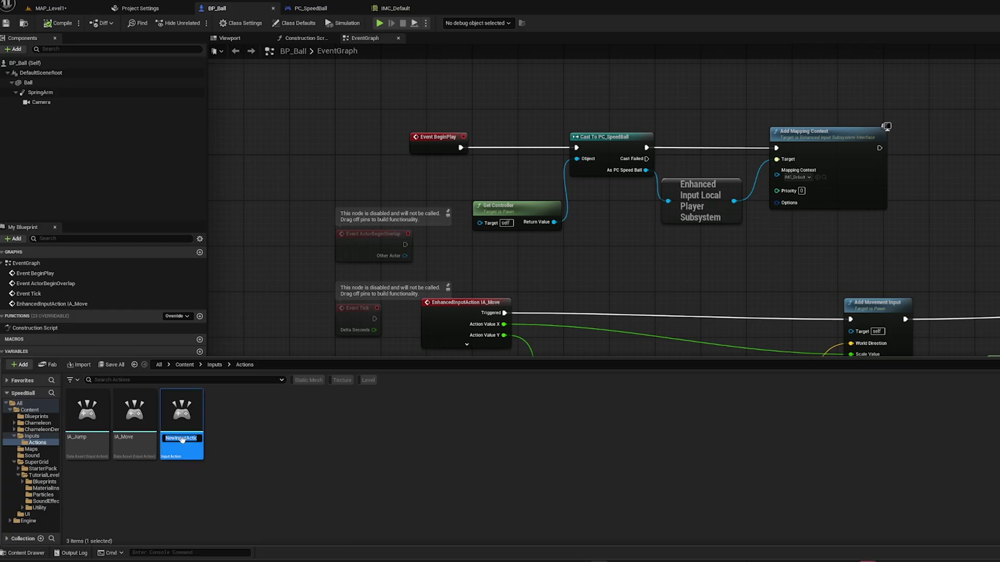
Step: Name the new input action IA_Look and map it to Mouse XY 2D-Axis in IMC_Default
type("IA_Look")
key("Return")
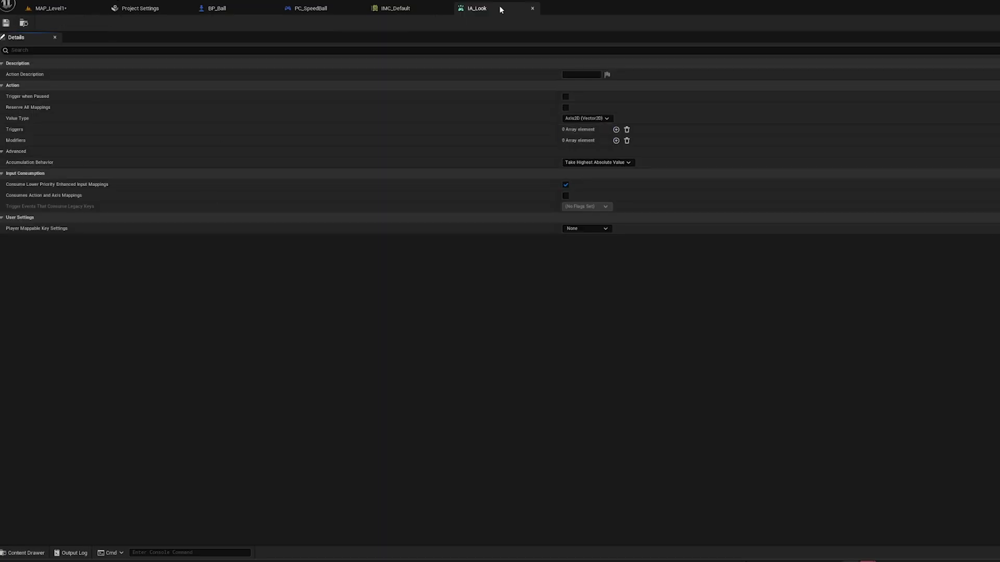
left_click(397, 8)
left_click(32, 75)
left_click(51, 96)
left_click(67, 215)
left_click(8, 97)
left_click(54, 109)
type("mo")
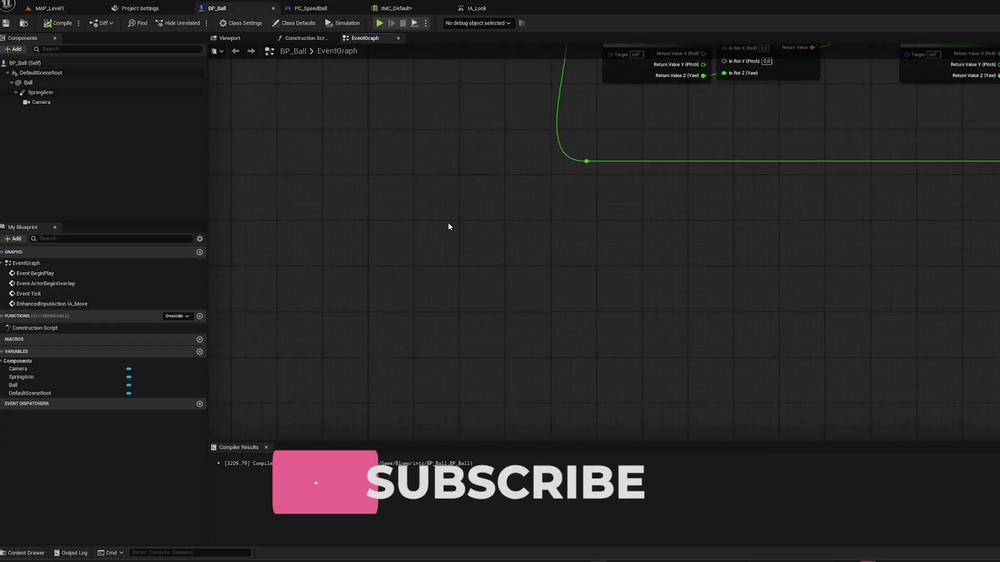
Step: Add the IA_Look enhanced input event and an Add Controller Yaw Input node to the BP_Ball event graph
right_click(471, 228)
left_click(611, 235)
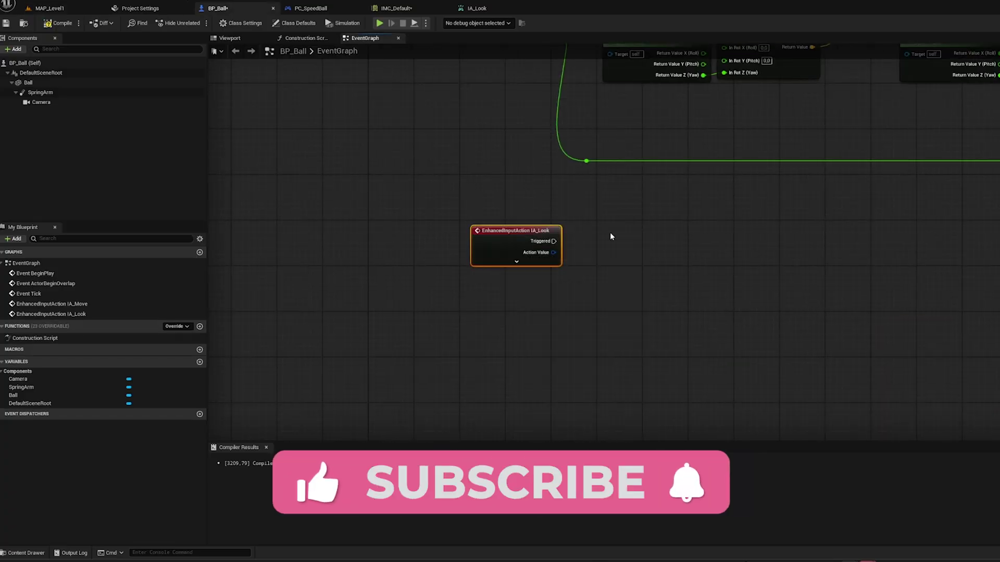
right_click(610, 233)
type("add control")
left_click(662, 282)
Step: Add an Add Controller Pitch Input node and wire the IA_Look event's execution and X and Y values to the yaw and pitch nodes
right_click(713, 216)
type("add control")
left_click(776, 245)
left_click_drag(751, 220, 773, 242)
left_click_drag(741, 259, 679, 255)
left_click(564, 286)
left_click_drag(536, 261, 888, 252)
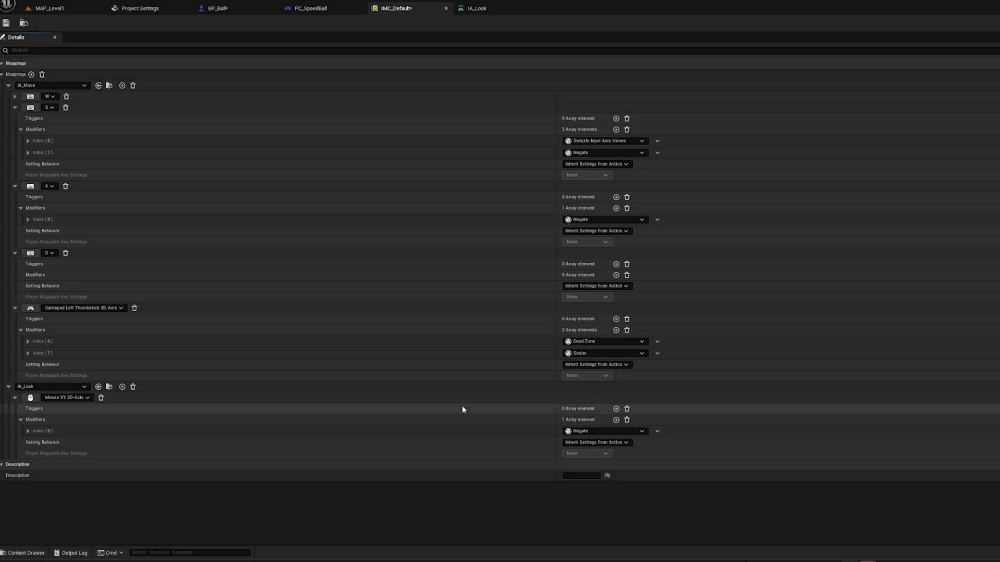
Step: Expand the Negate modifier of the IA_Look mouse mapping and delete the unused ActorBeginOverlap and Tick events in BP_Ball
left_click(27, 431)
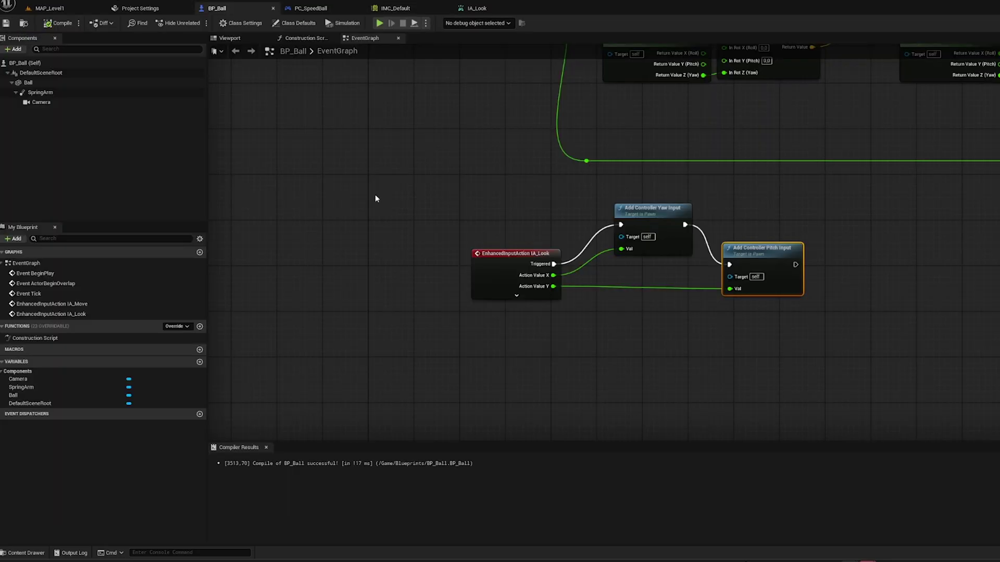
scroll(374, 195, "down", 5)
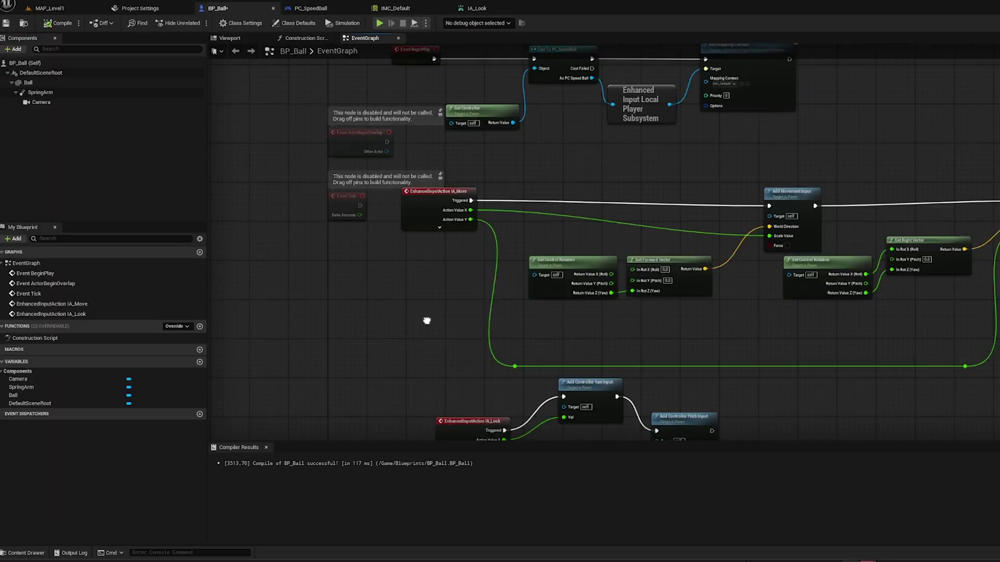
key("Delete")
right_click_drag(400, 165, 430, 209)
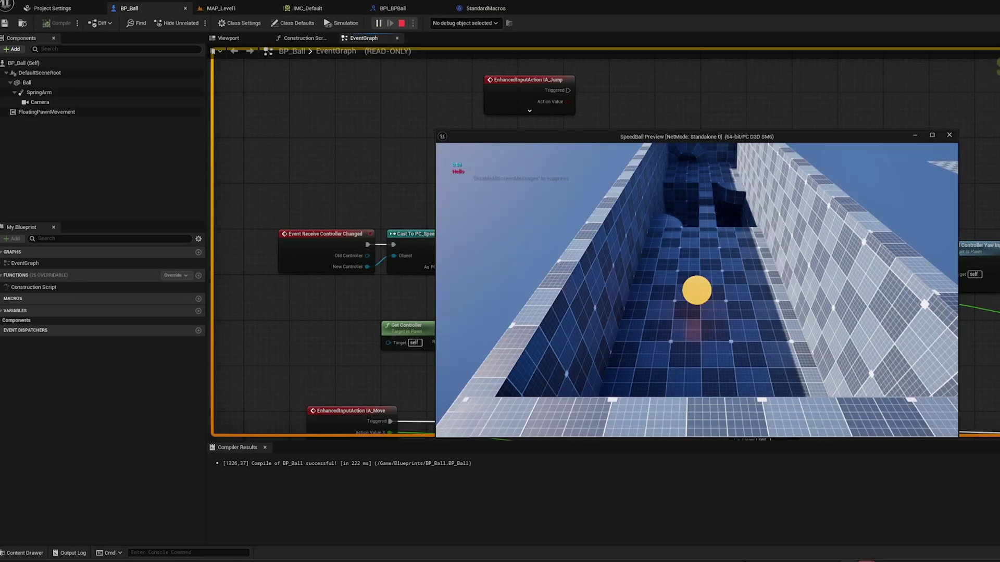
Step: Roll the ball forward through the grid level in the play preview to test its movement
key("w")
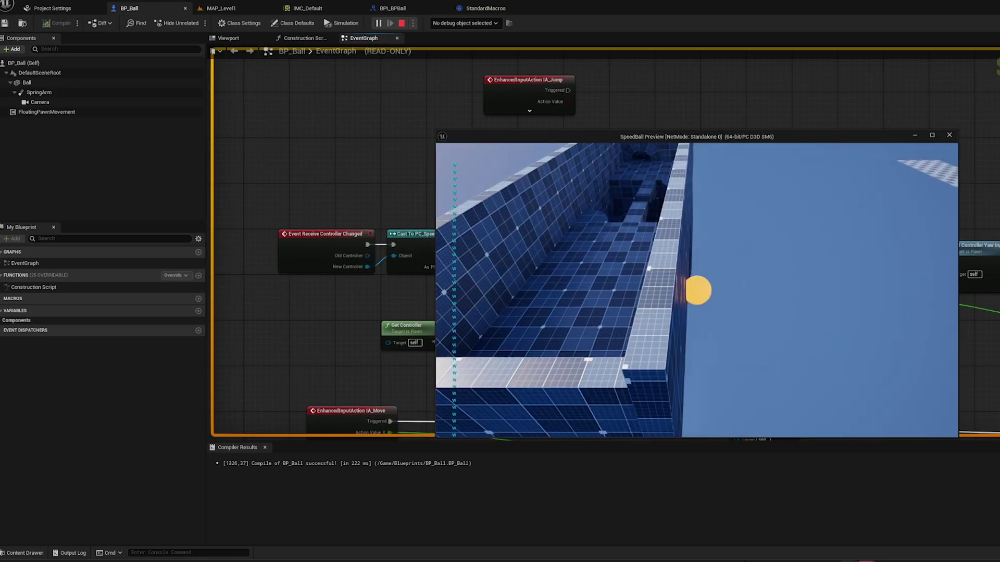
key("w")
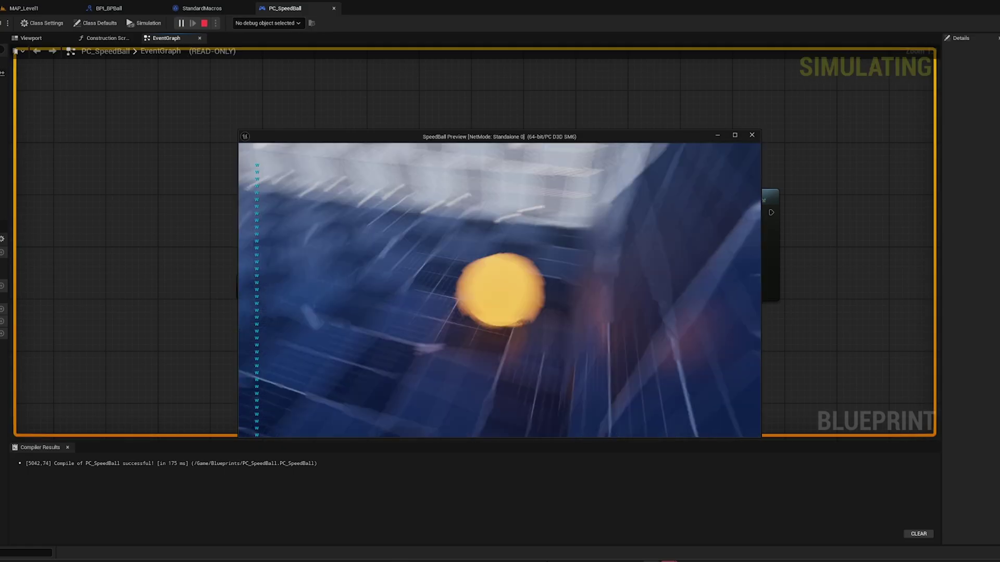
key("w")
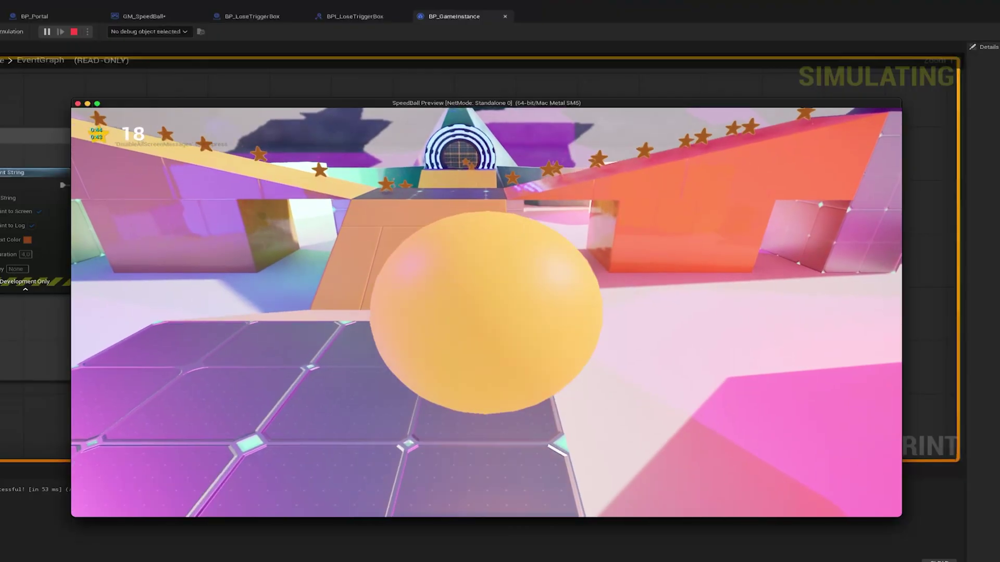
Step: Steer the ball forward, sideways and back through the coloured level in the play preview to test the gameplay
key("w")
key("a")
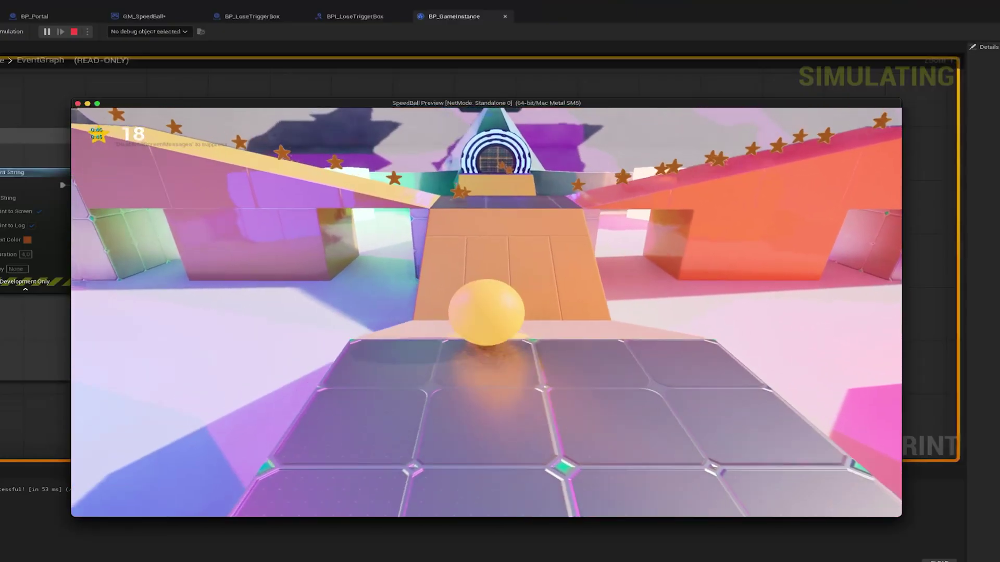
key("a")
key("w")
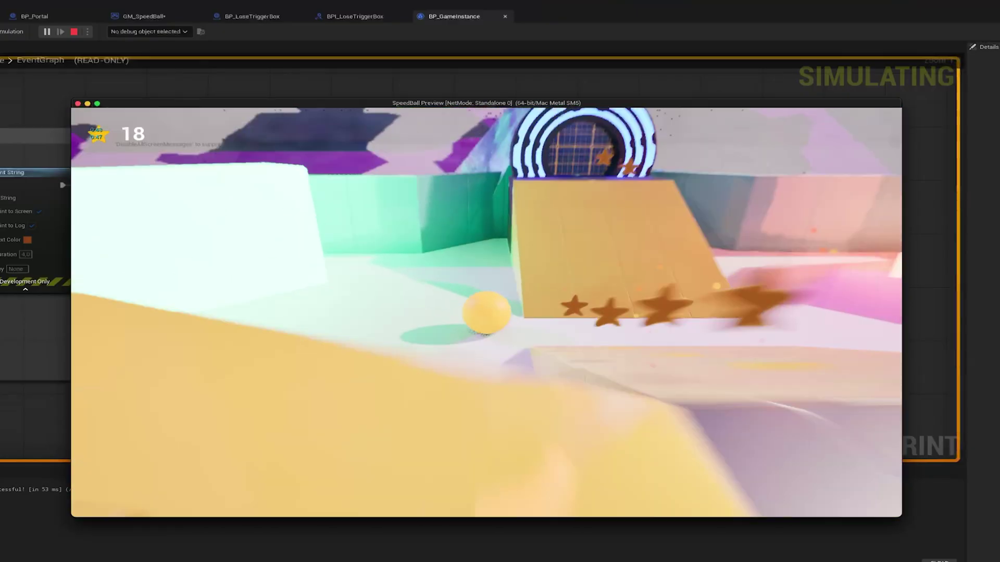
key("s")
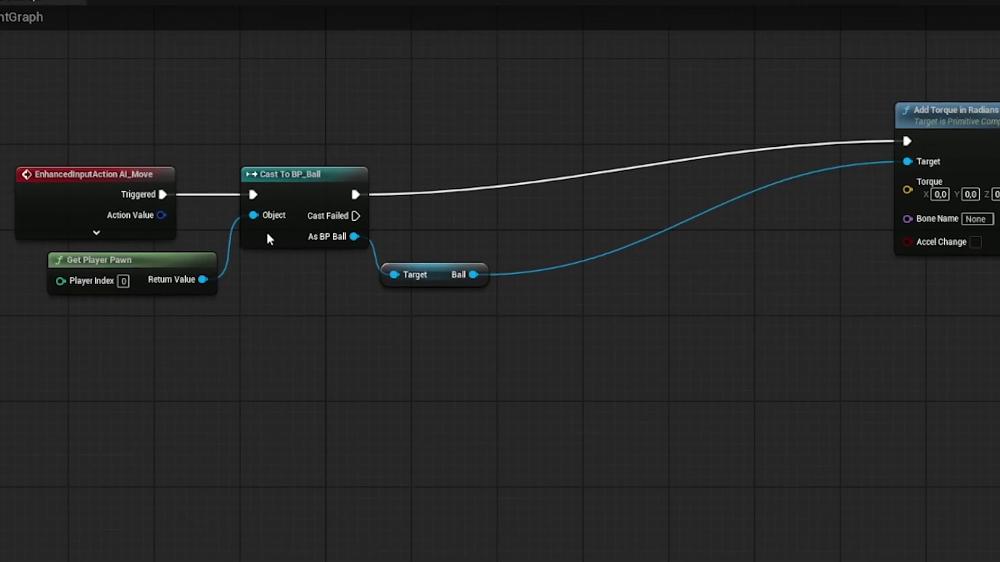
Step: Search for enhanced input actions from the Ball reference output in the AI_Move event graph
left_click_drag(473, 275, 596, 420)
type("enhance")
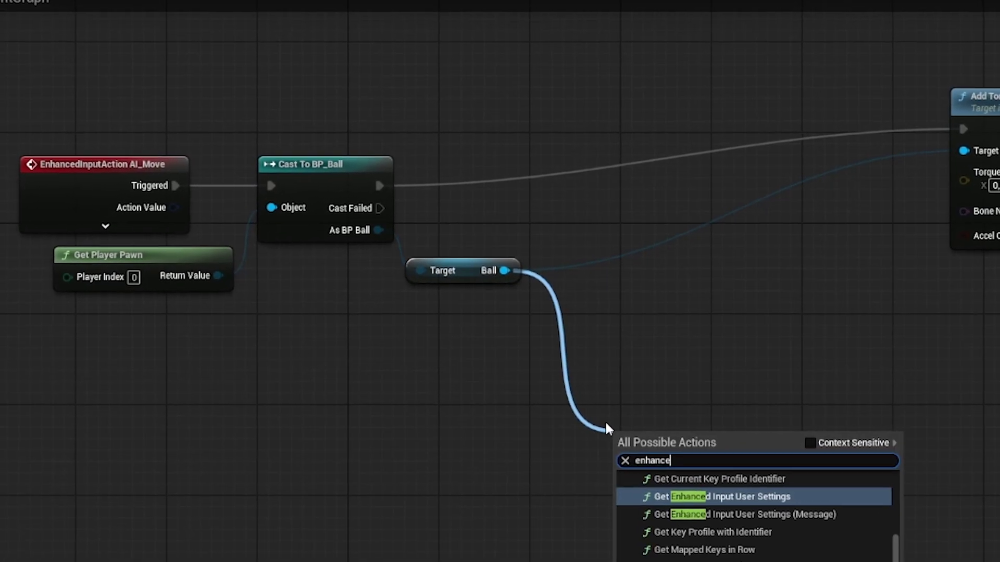
type("din")
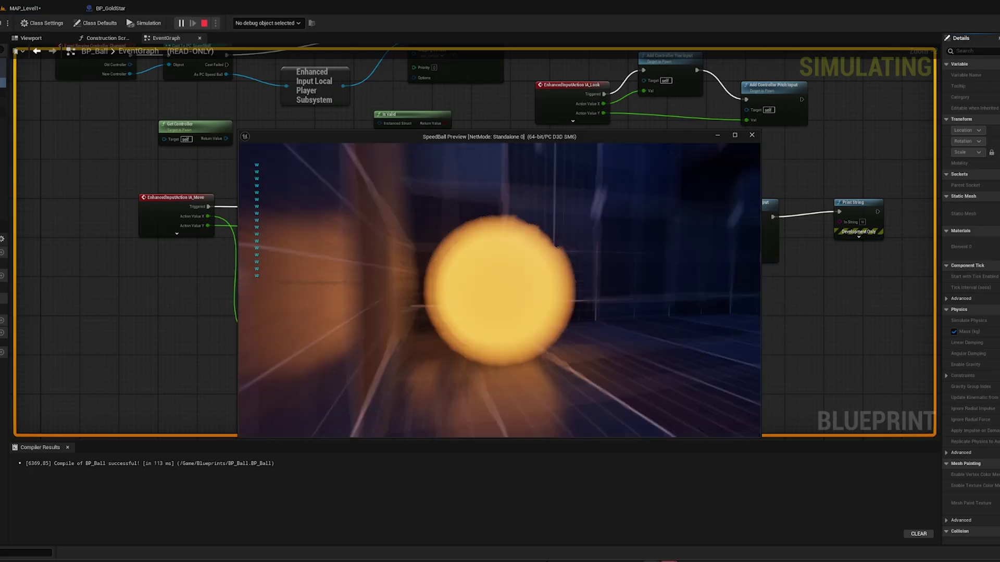
Step: Stop and restart the BP_Ball play preview, and drive the ball forward along the walled corridor
key("Escape")
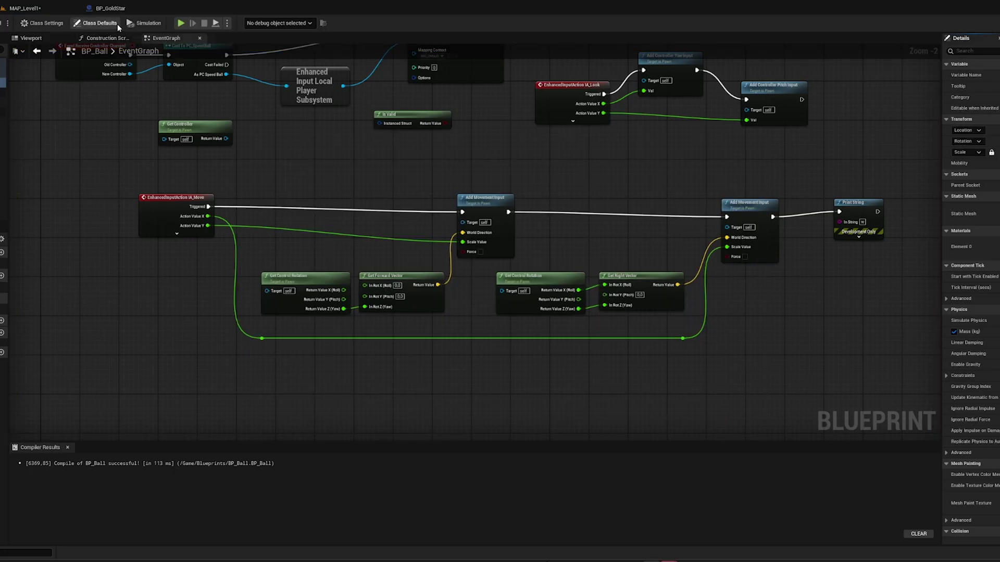
key("alt+p")
key("w")
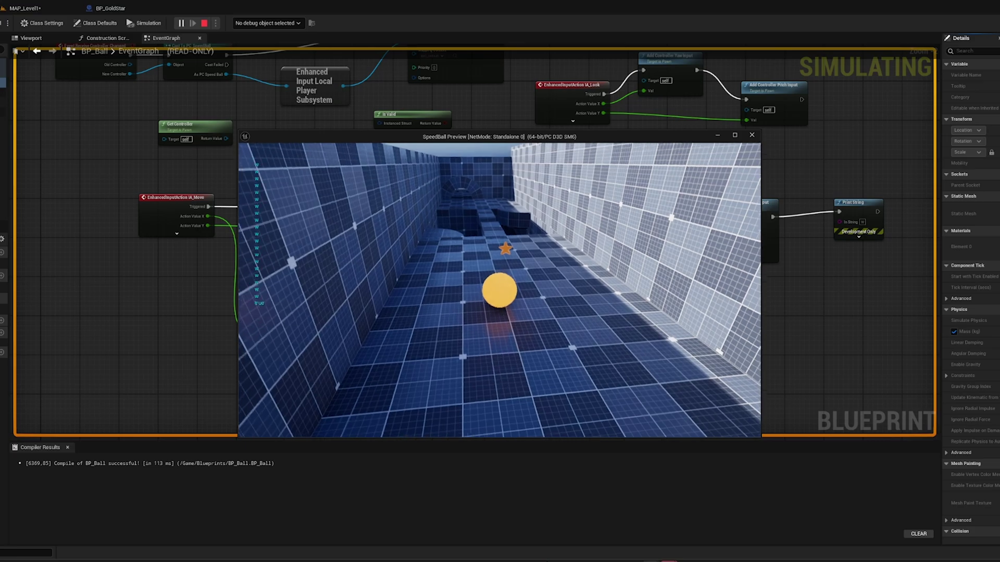